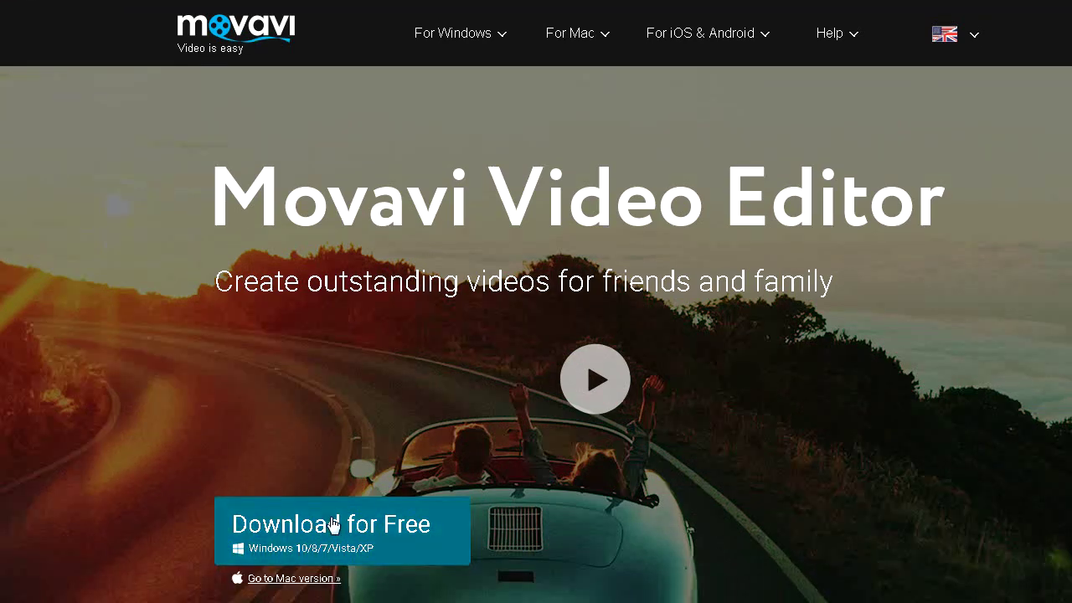
Step: Run the MovaviVideoEditorSetupF installer from the Downloads folder and use English as the installer language
scroll(184, 370, down, 1)
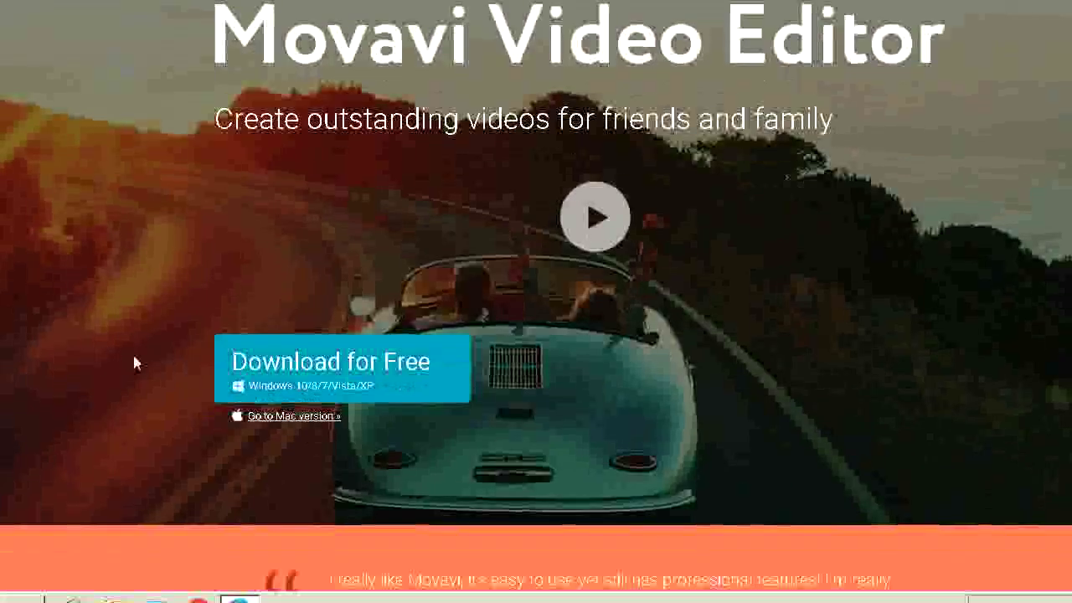
scroll(124, 352, down, 2)
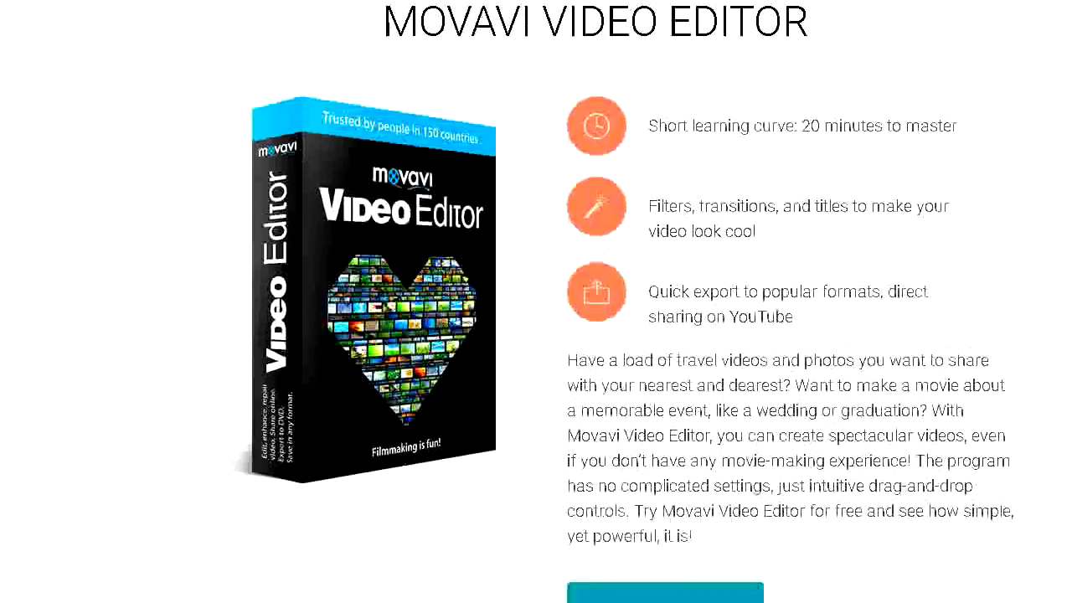
click(113, 583)
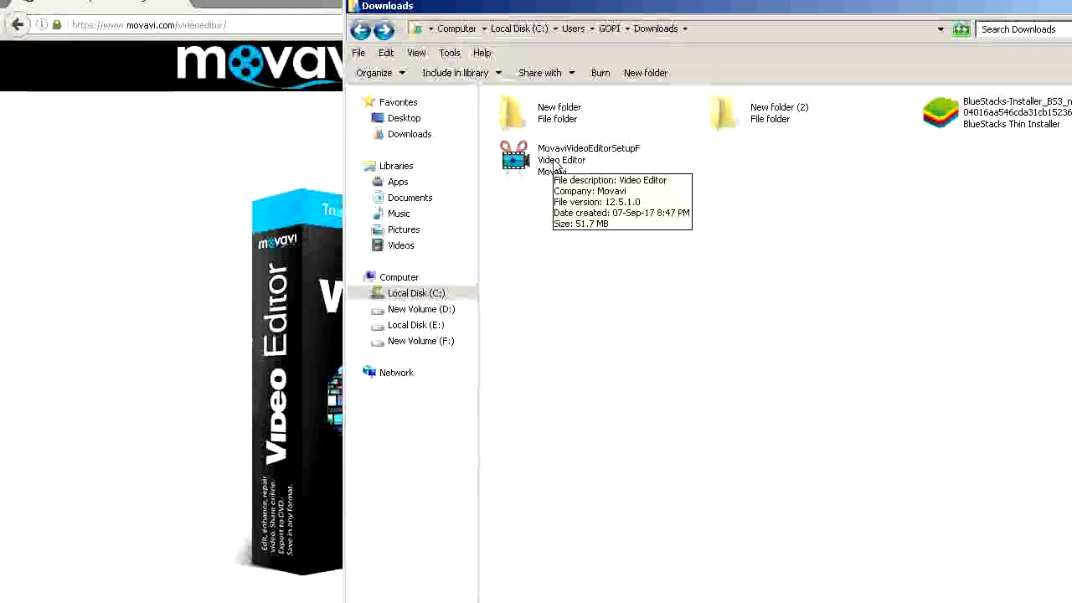
double_click(559, 164)
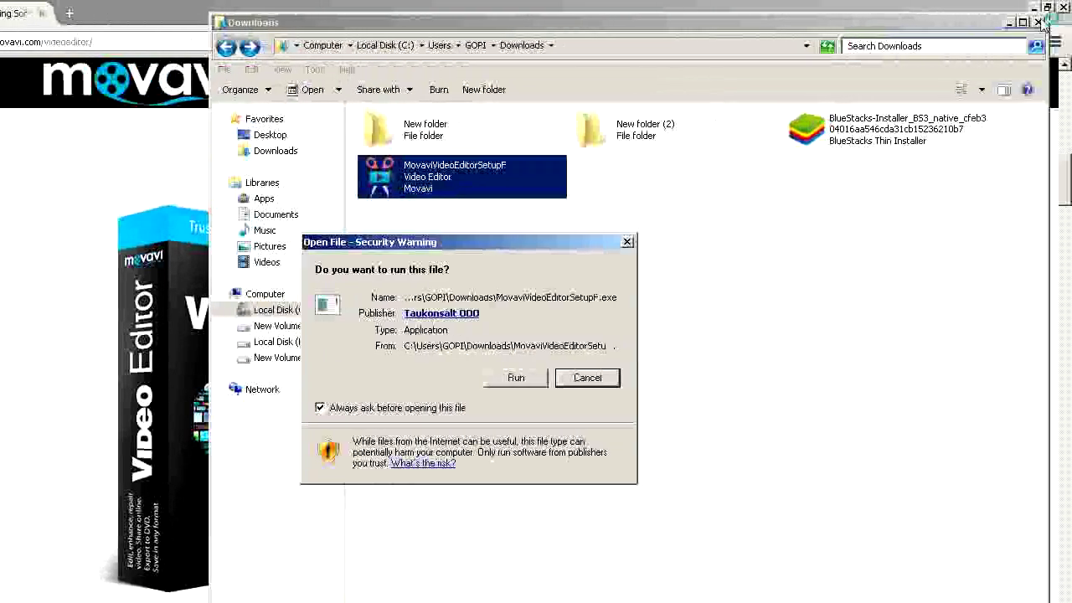
click(540, 378)
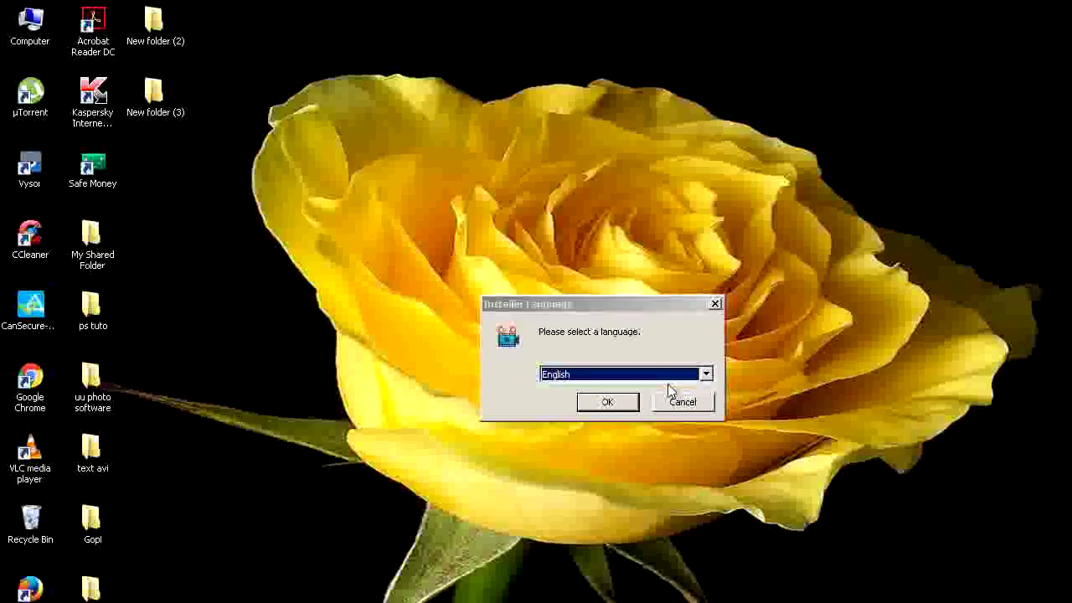
click(629, 403)
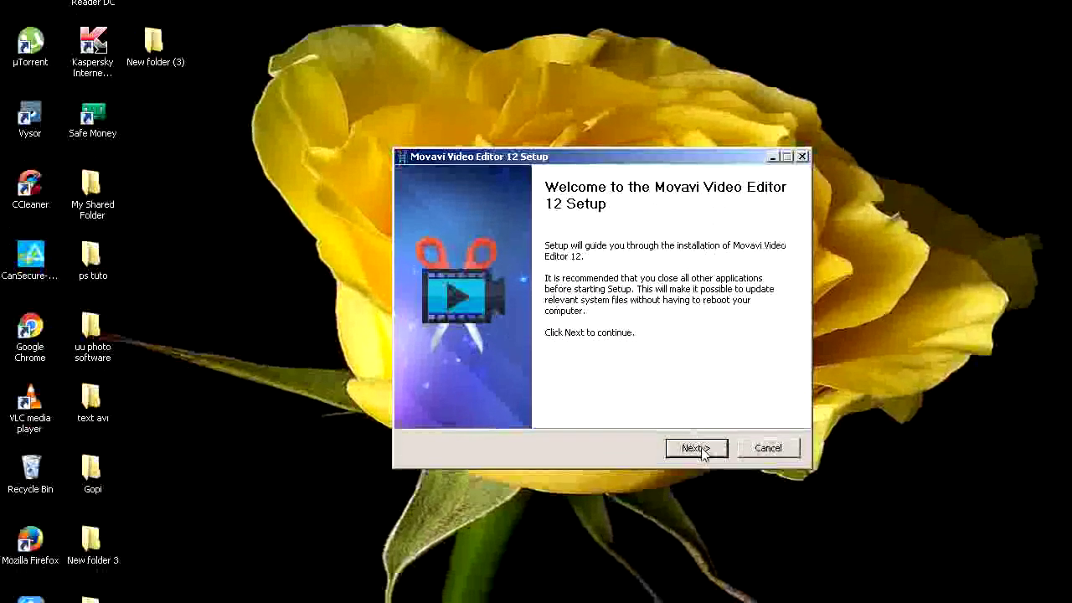
Step: Accept the license terms, install Movavi Video Editor 12 with the default folders, and finish setup with the program set to run
click(701, 449)
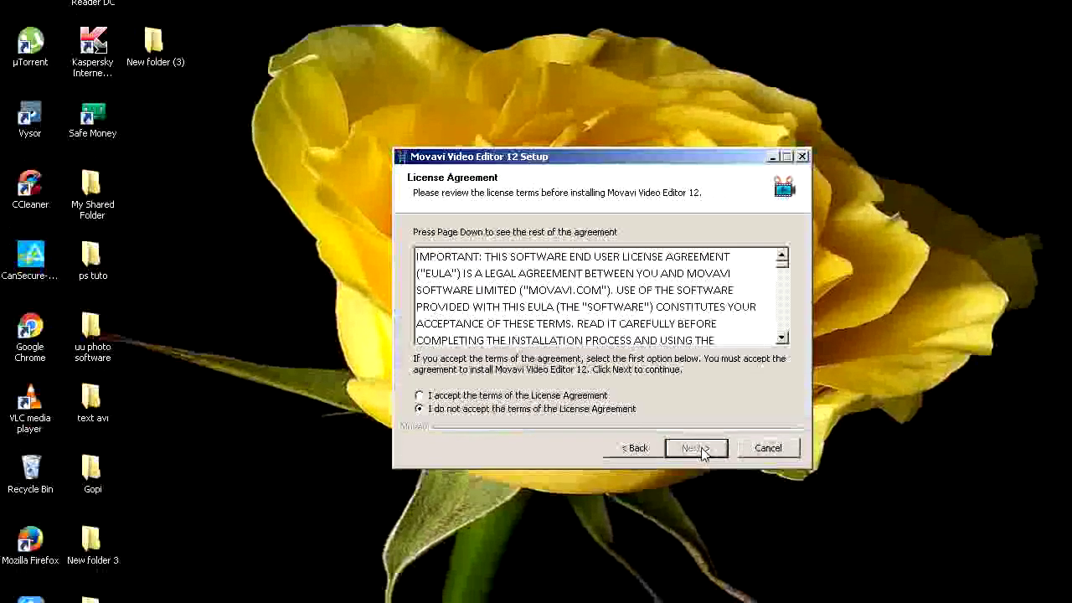
click(420, 396)
click(698, 431)
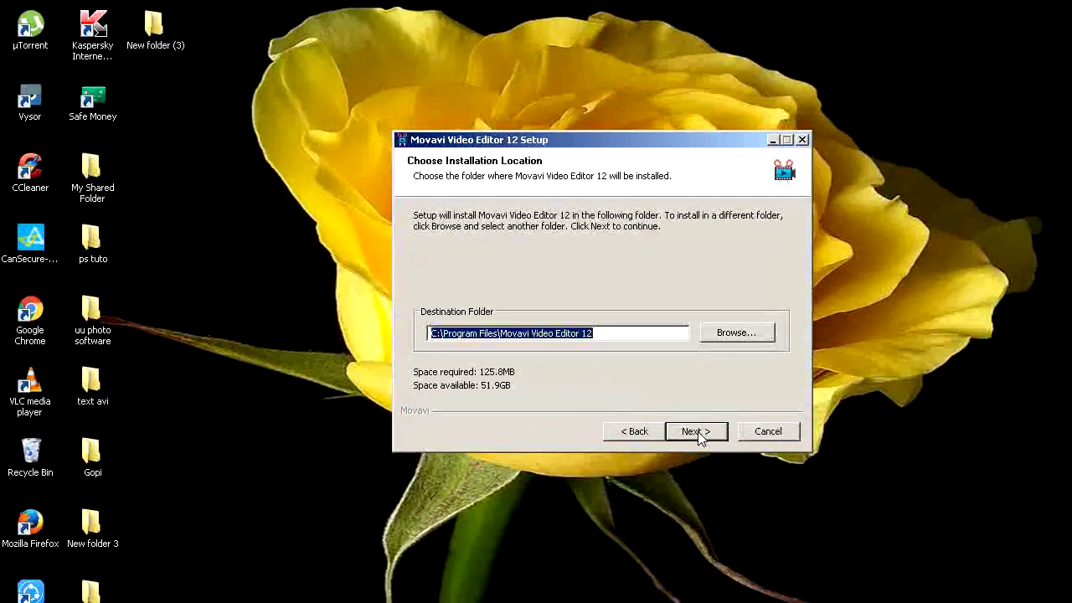
click(697, 431)
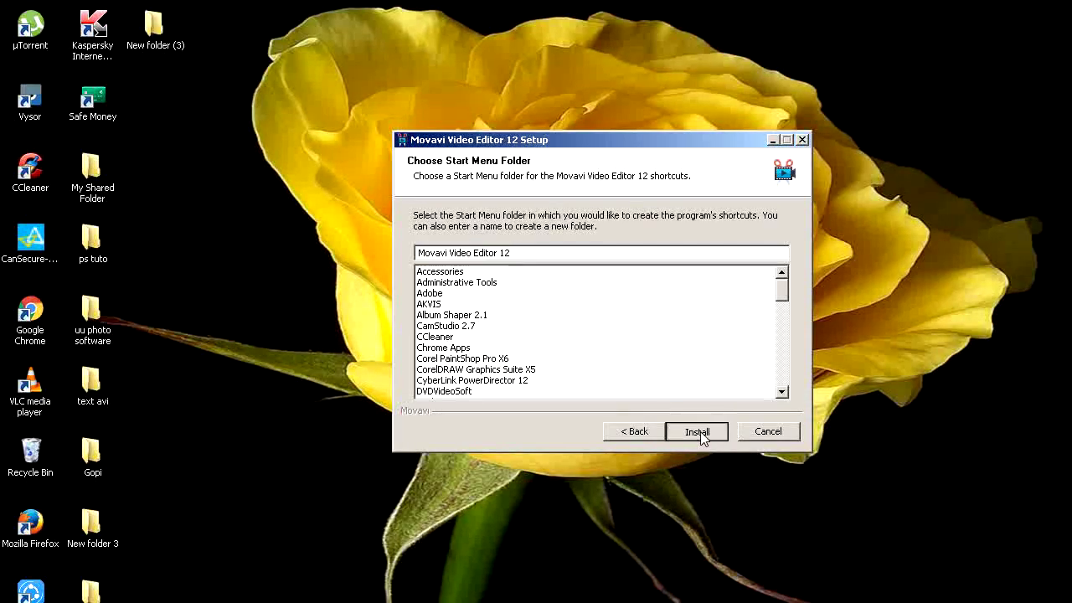
click(698, 431)
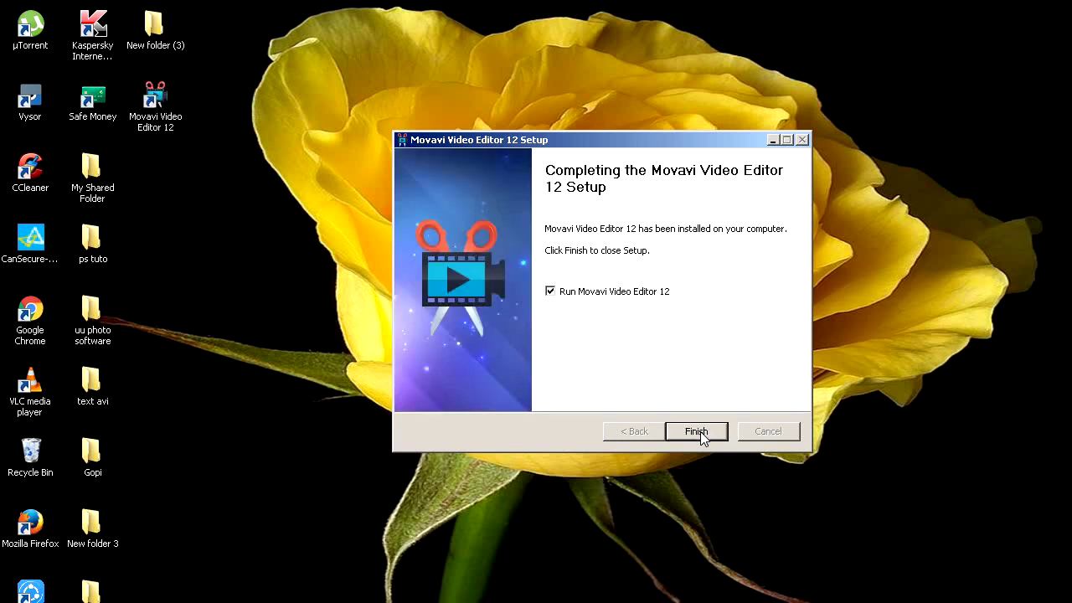
click(701, 432)
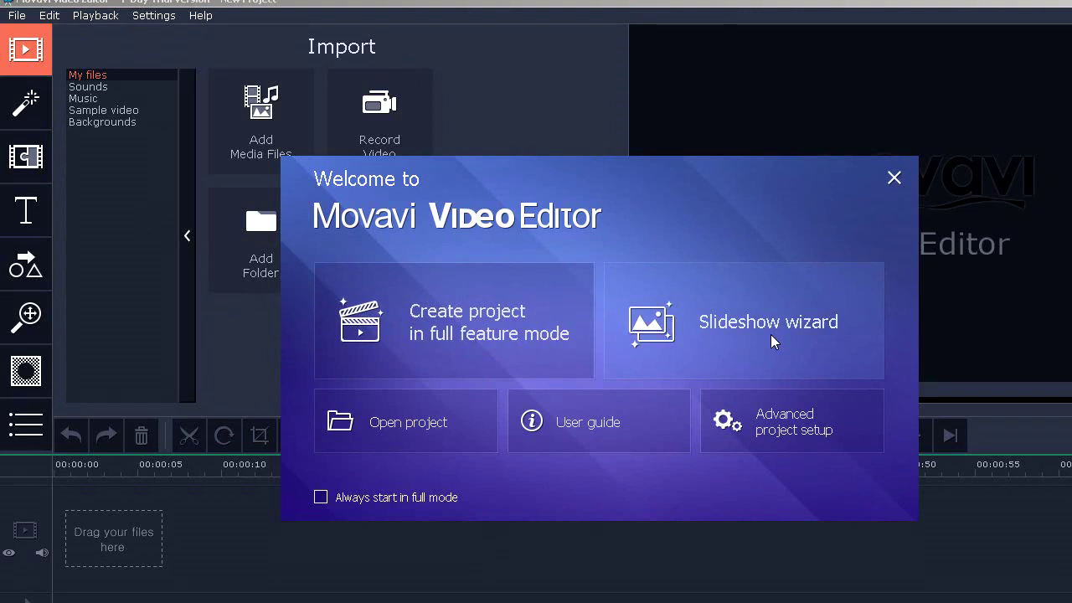
Step: Open the Slideshow wizard from the welcome screen, and close both the wizard and the first-movie tips
click(771, 334)
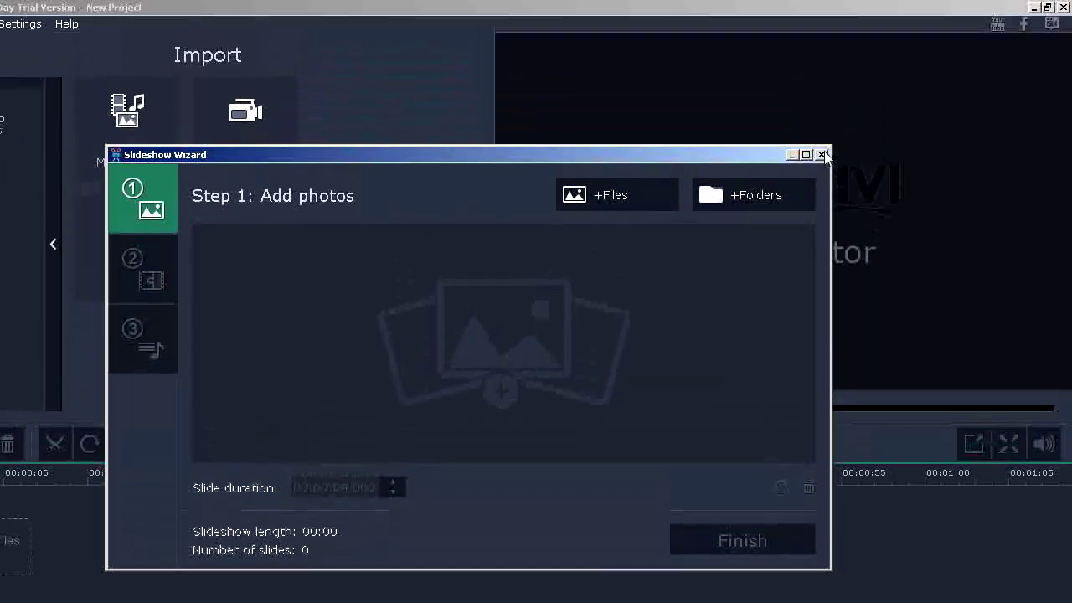
click(821, 54)
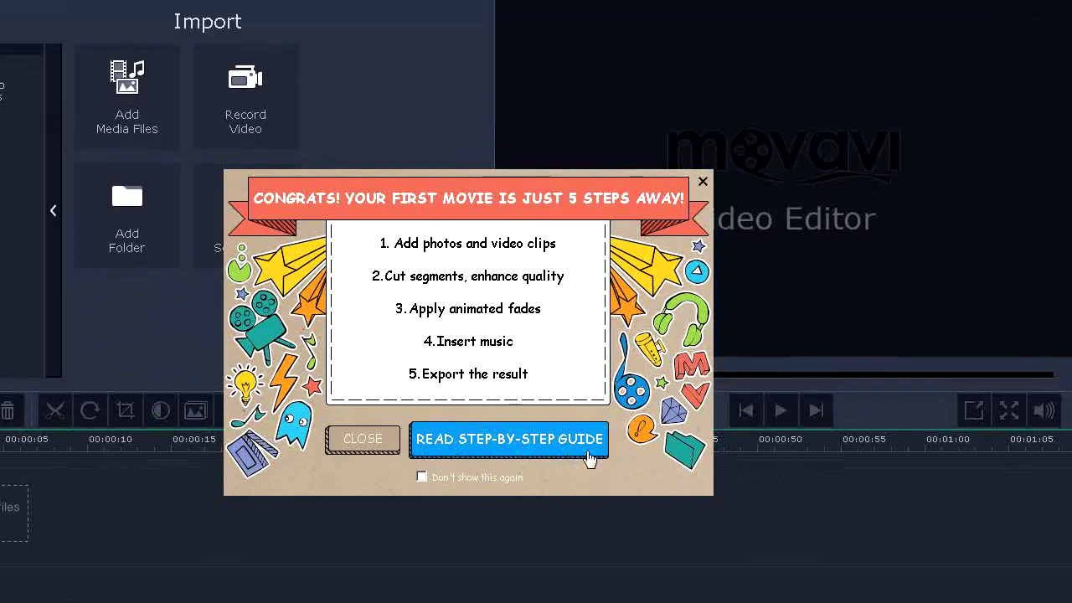
click(703, 184)
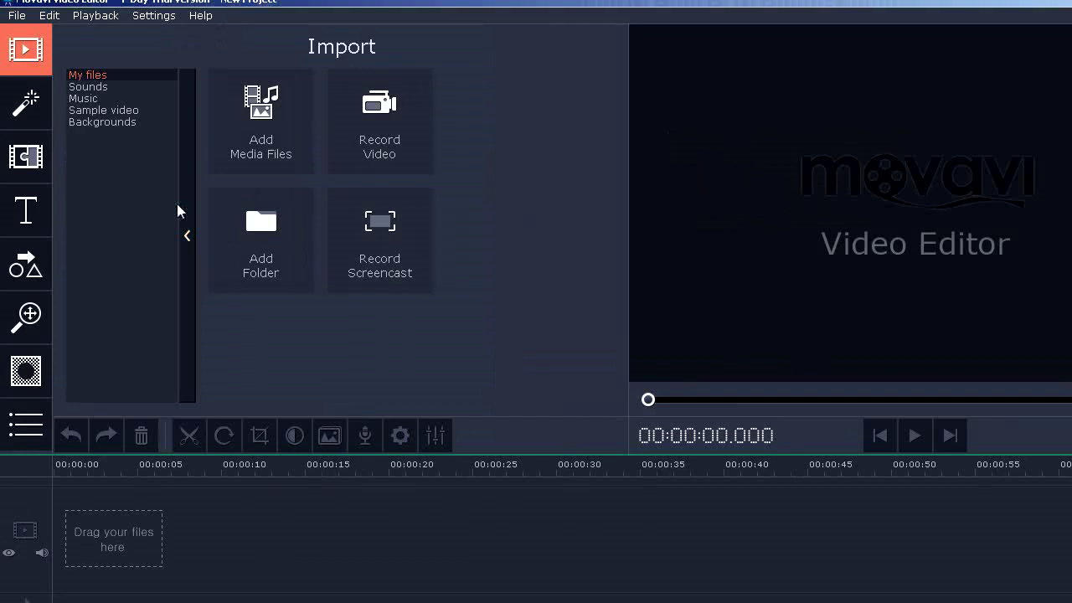
Step: Import the video 20160625_155930 from the Desktop and trim the end of its timeline clip to about 42.7 seconds
click(237, 154)
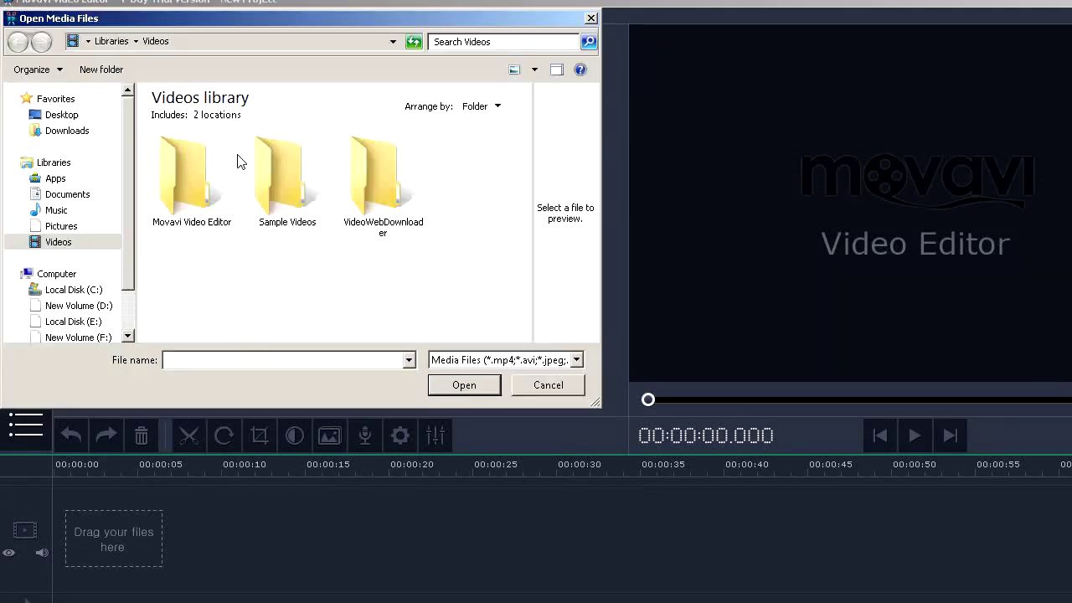
click(56, 123)
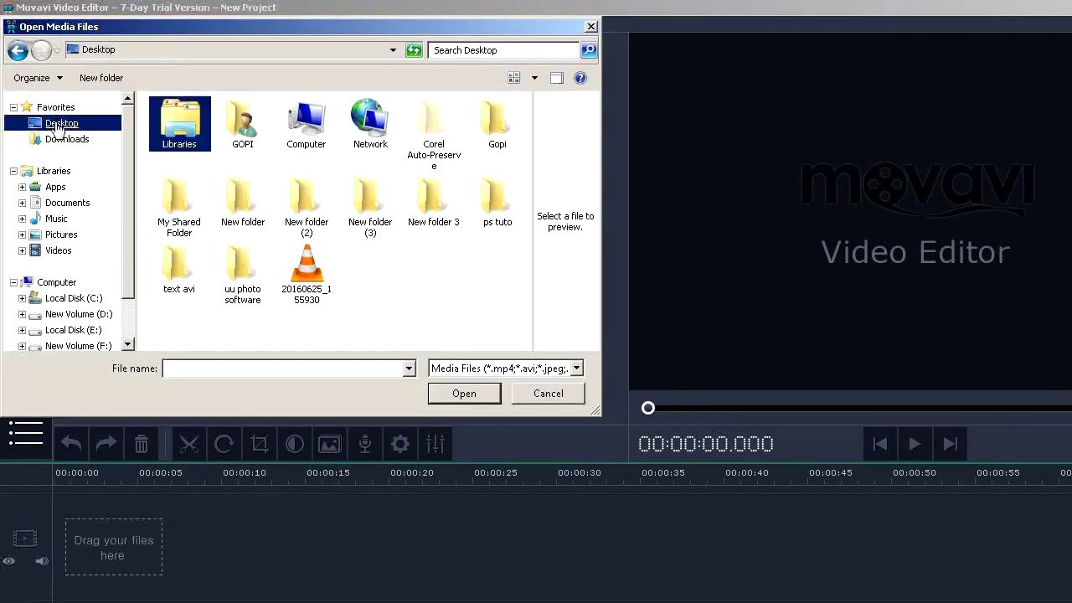
click(307, 287)
click(457, 393)
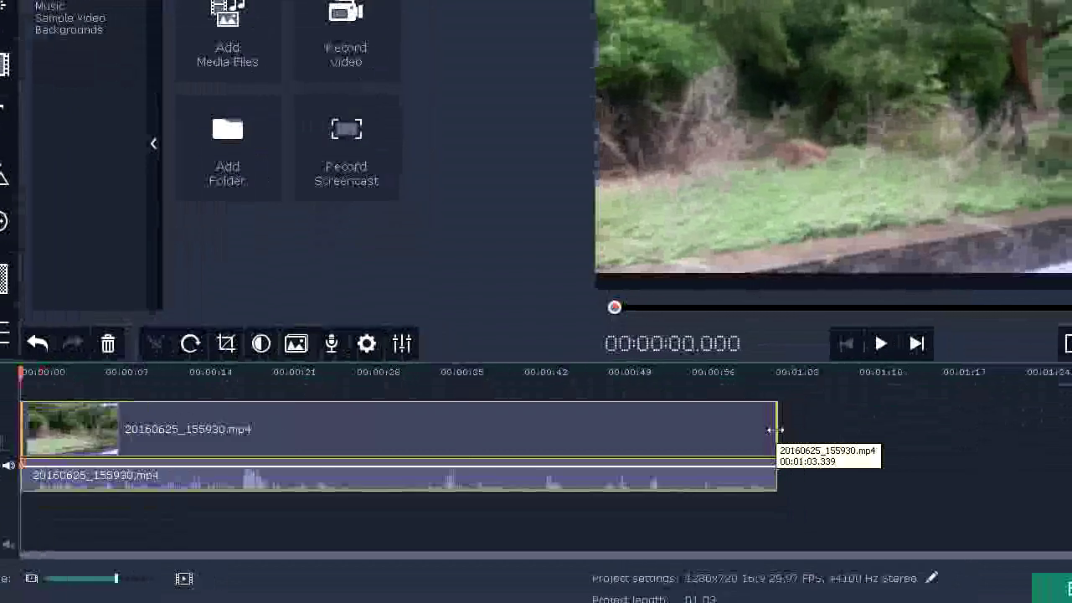
drag(779, 428, 529, 429)
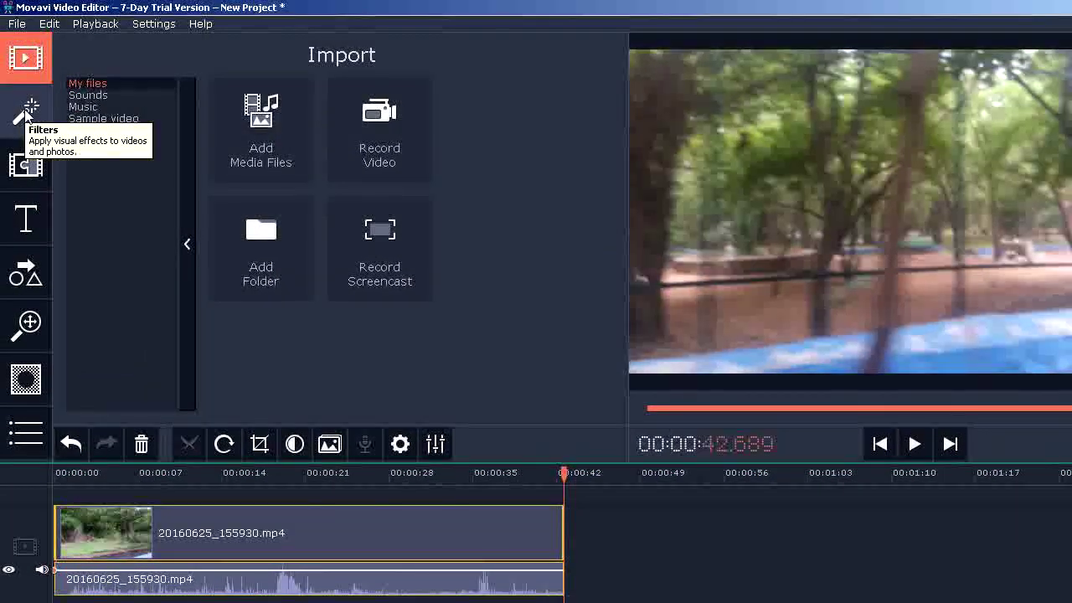
Step: Preview the Blur - intense filter and the Blur out, Brush - rough, Circle out and Circle in transitions
click(27, 116)
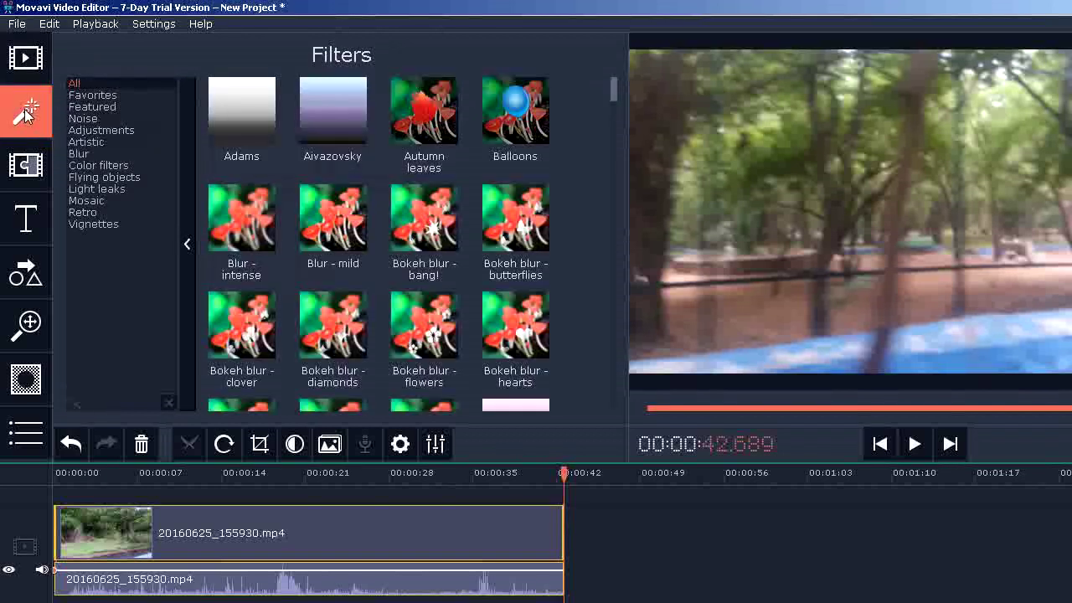
click(252, 216)
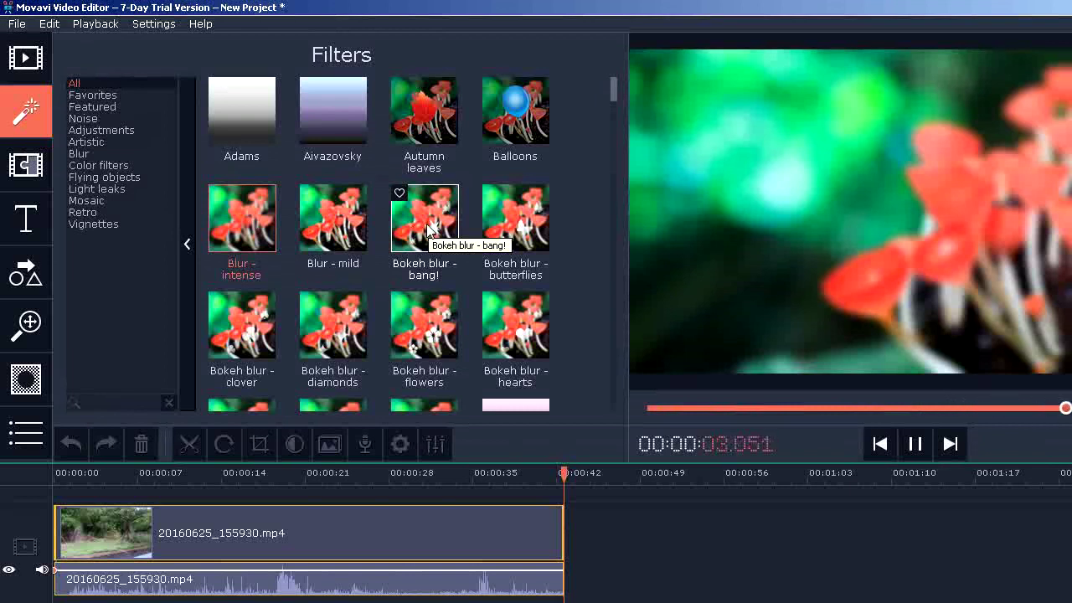
click(26, 167)
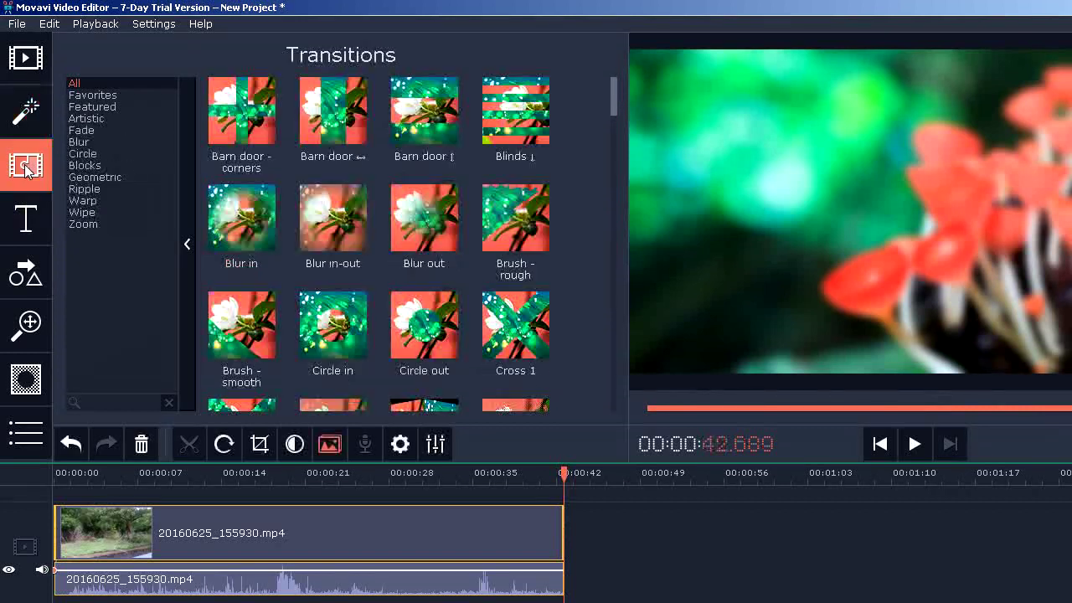
click(400, 193)
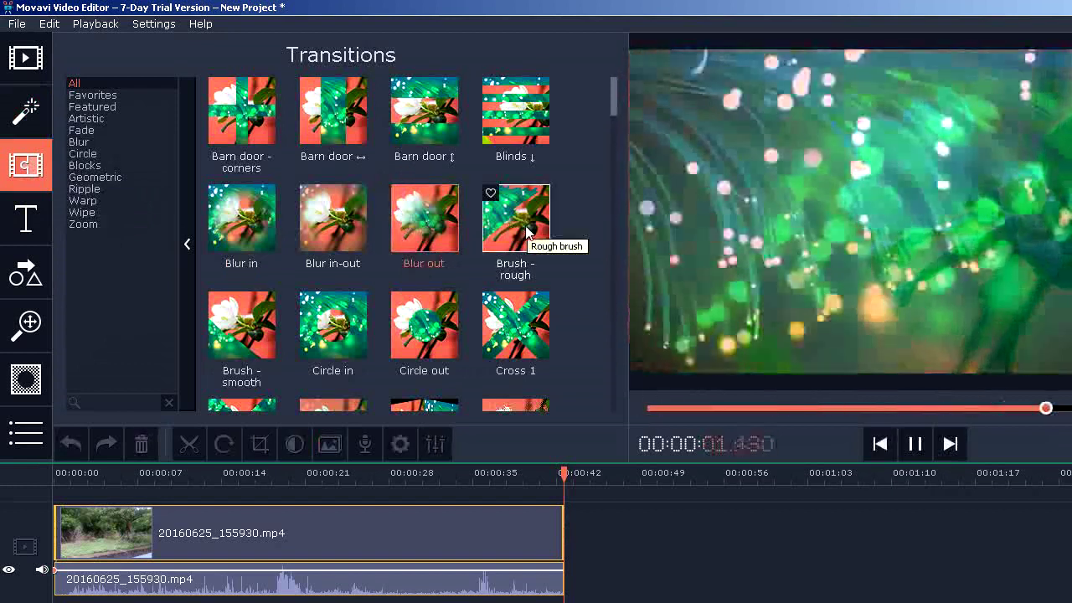
click(528, 234)
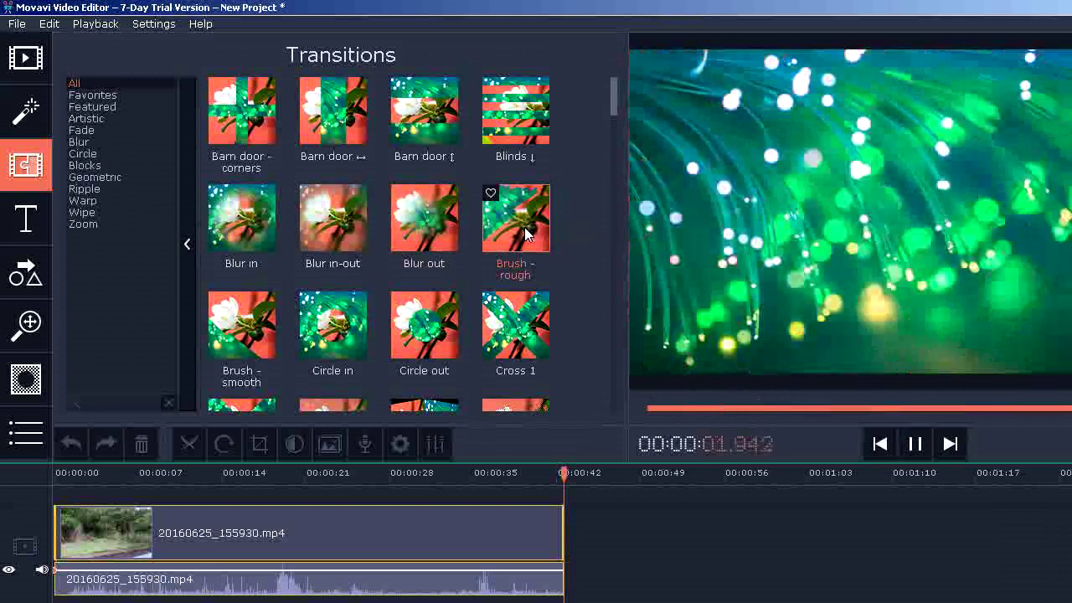
click(424, 327)
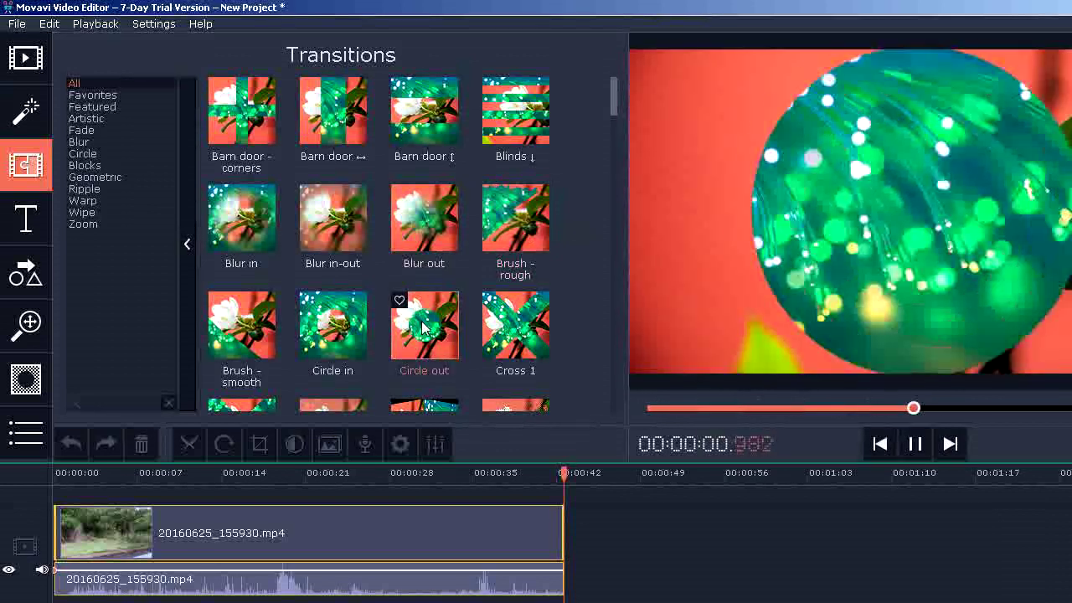
click(336, 342)
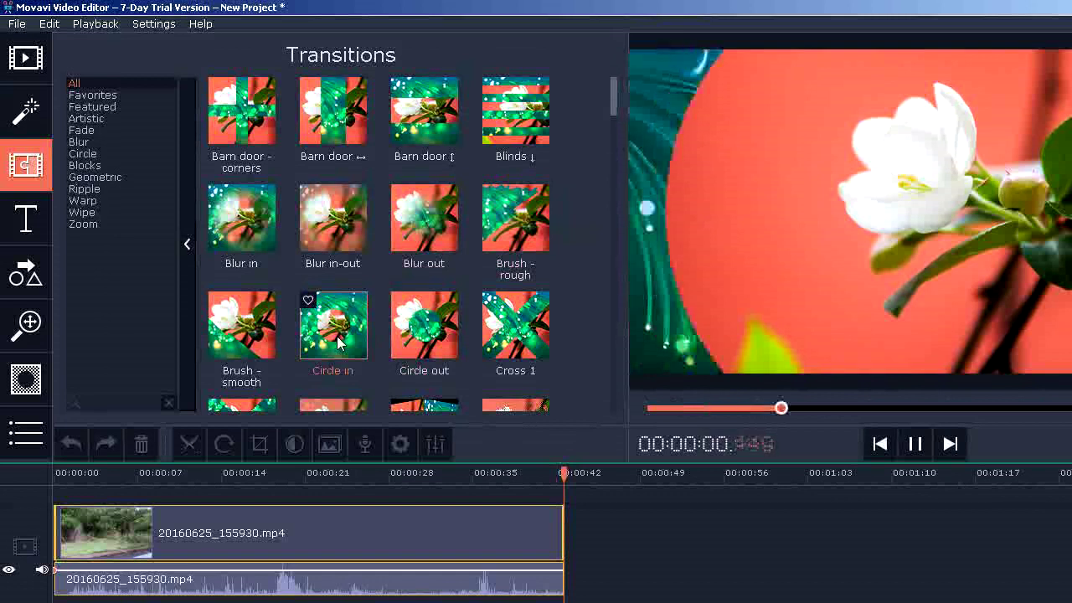
Step: Browse the available title styles and preview the Animated oval and Arrow outline callouts
click(25, 222)
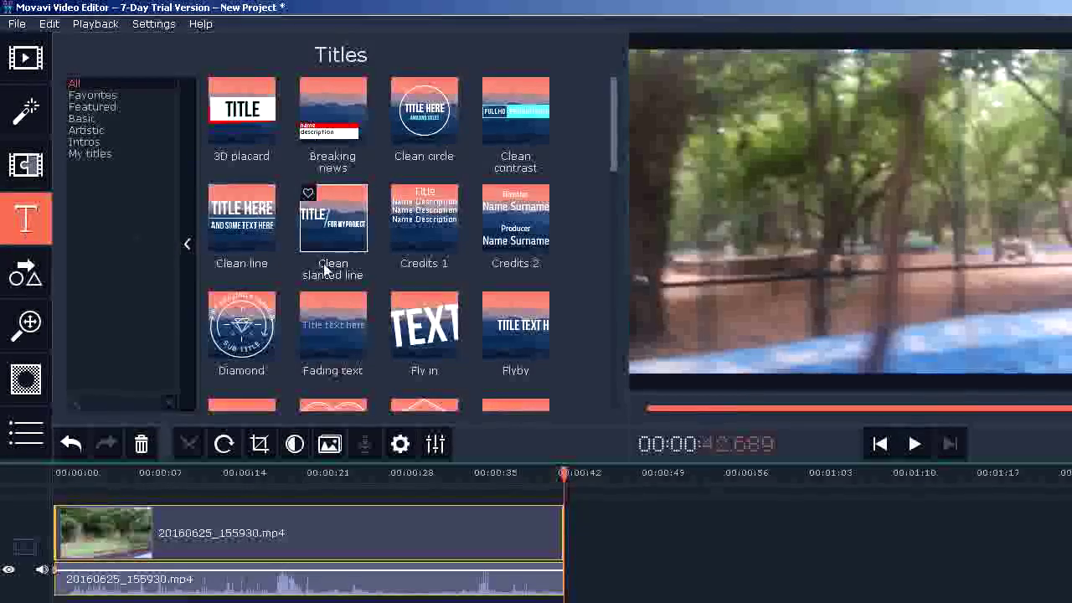
scroll(323, 263, down, 5)
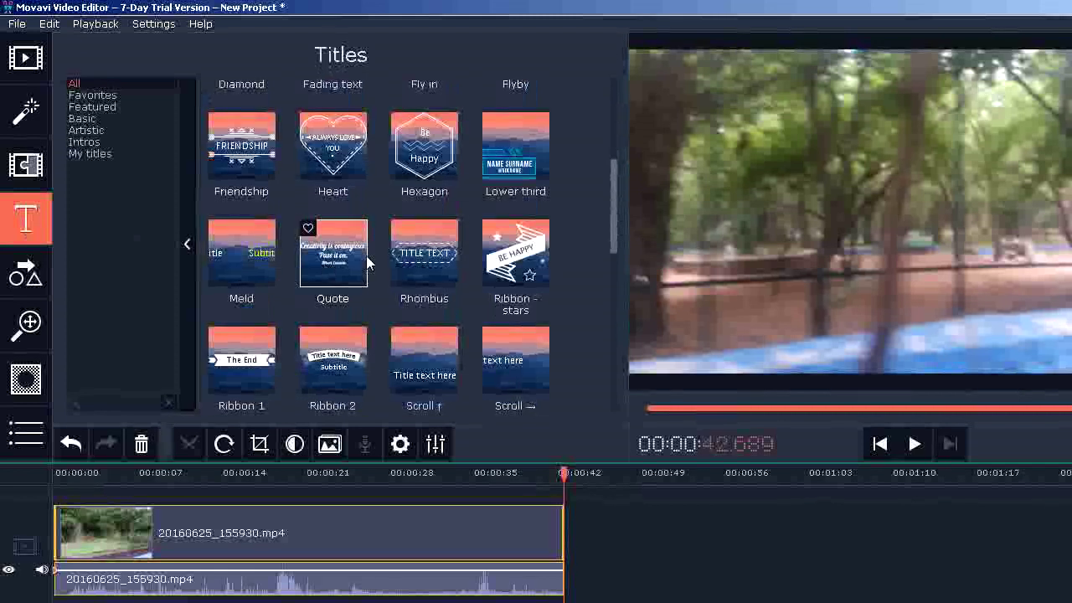
click(34, 285)
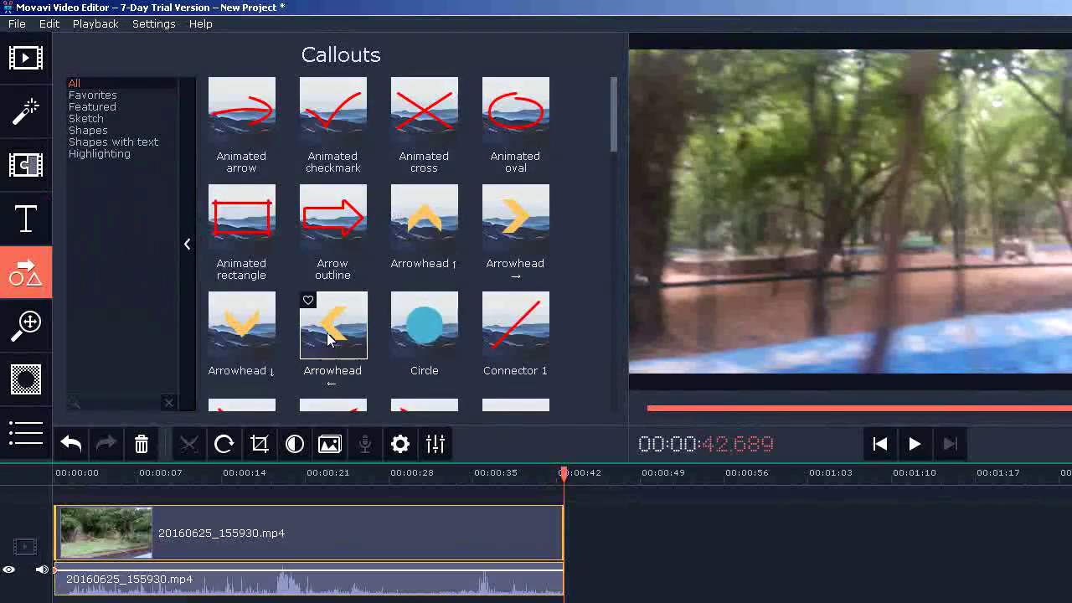
click(514, 124)
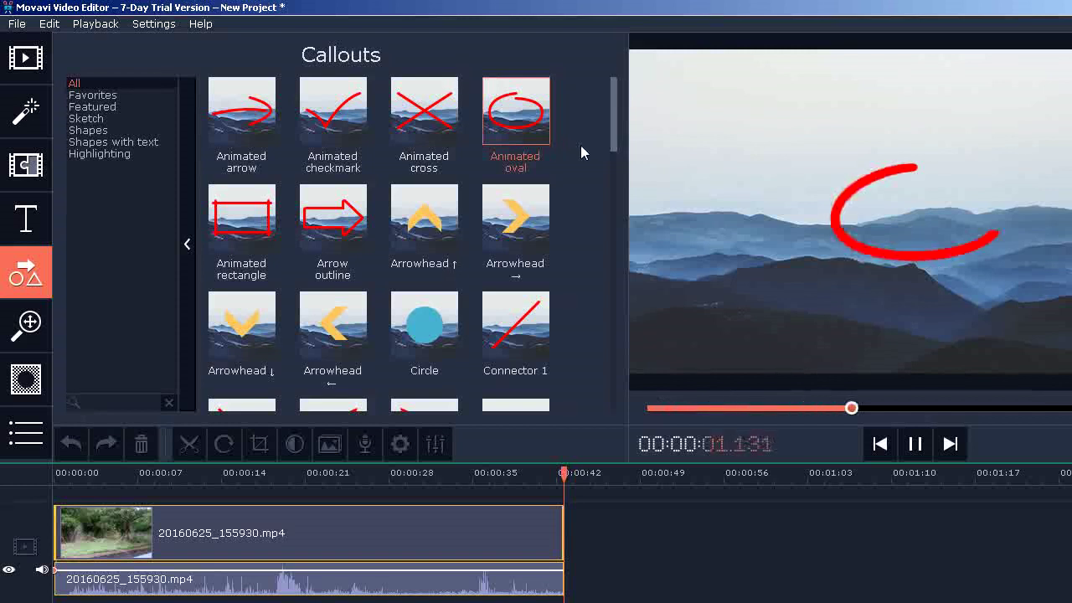
click(321, 222)
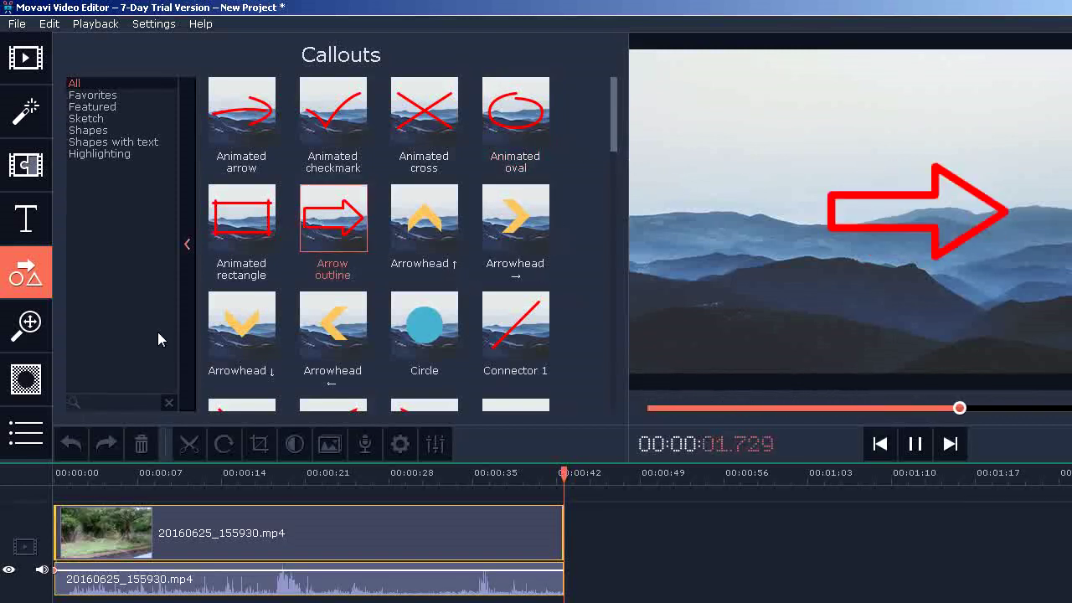
Step: Preview the Zoom in and Zoom out effects of the Pan and Zoom tool
click(31, 329)
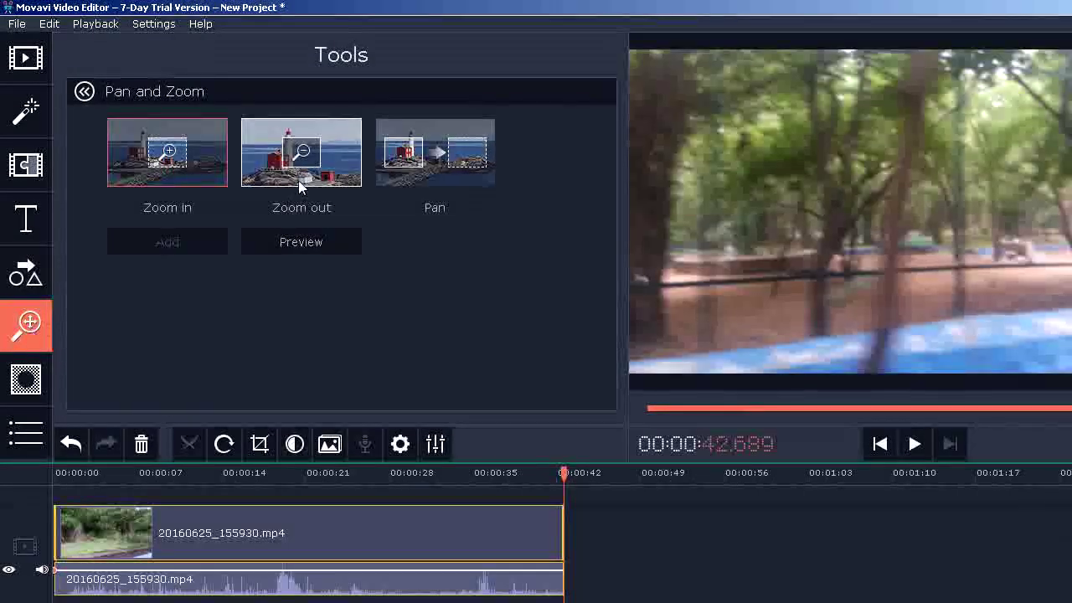
click(301, 182)
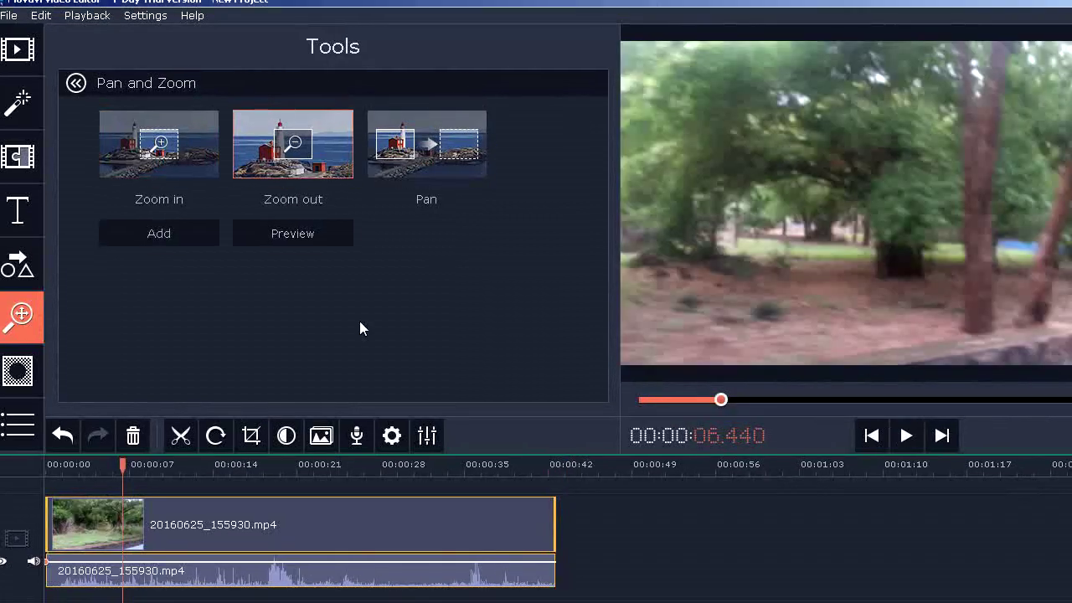
click(184, 150)
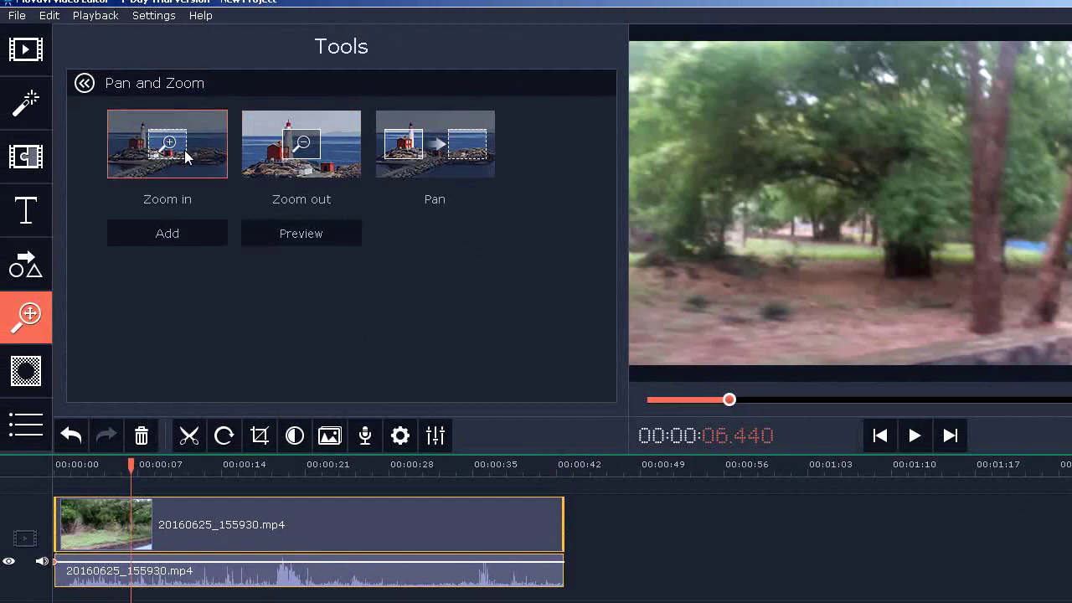
click(330, 238)
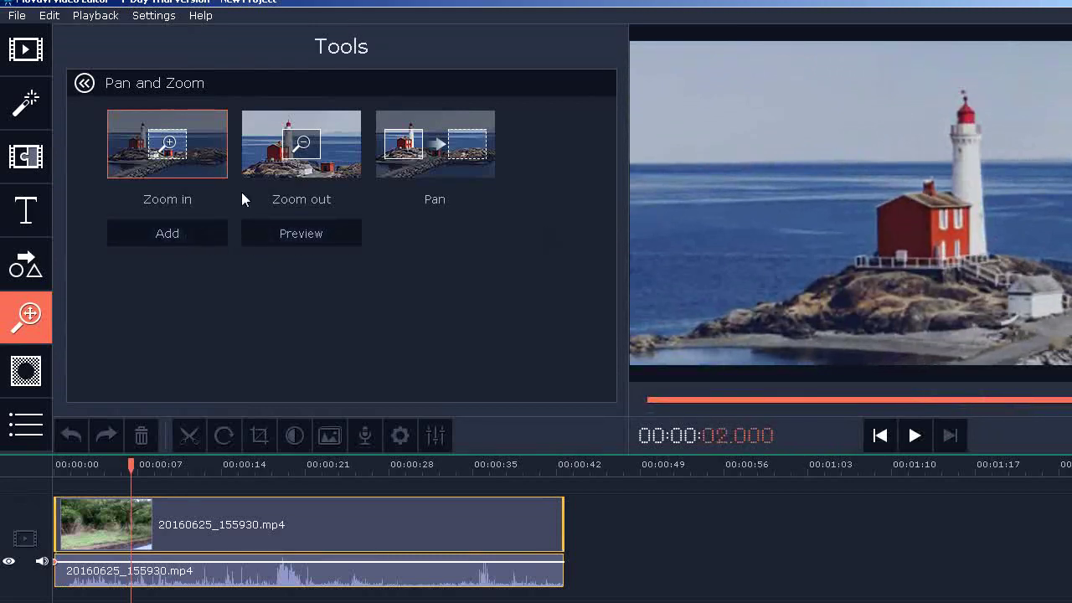
click(307, 164)
click(309, 243)
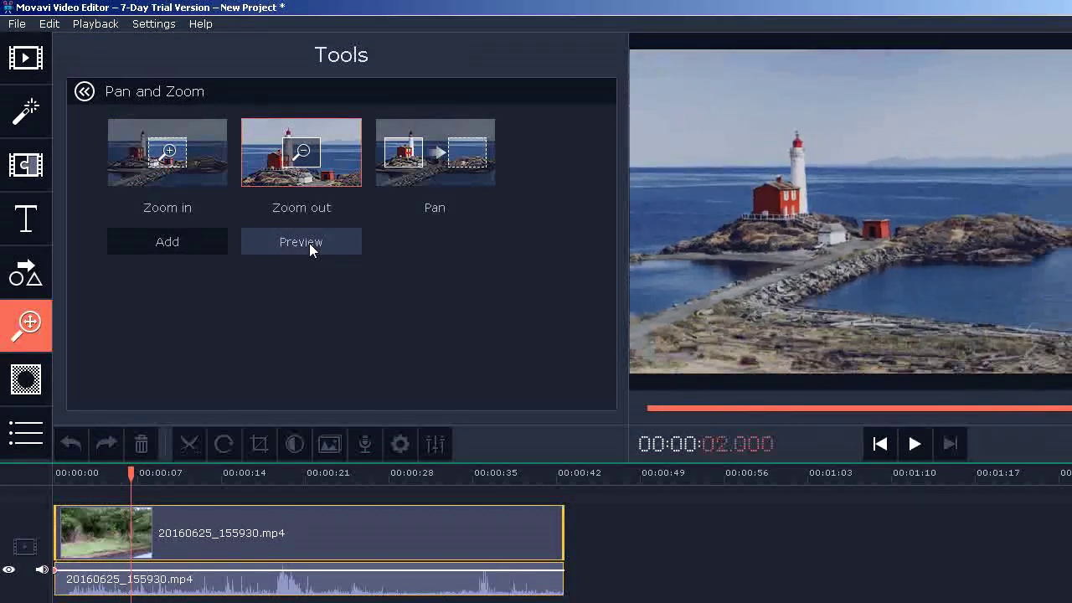
Step: Preview the Pan effect of the Pan and Zoom tool
click(447, 177)
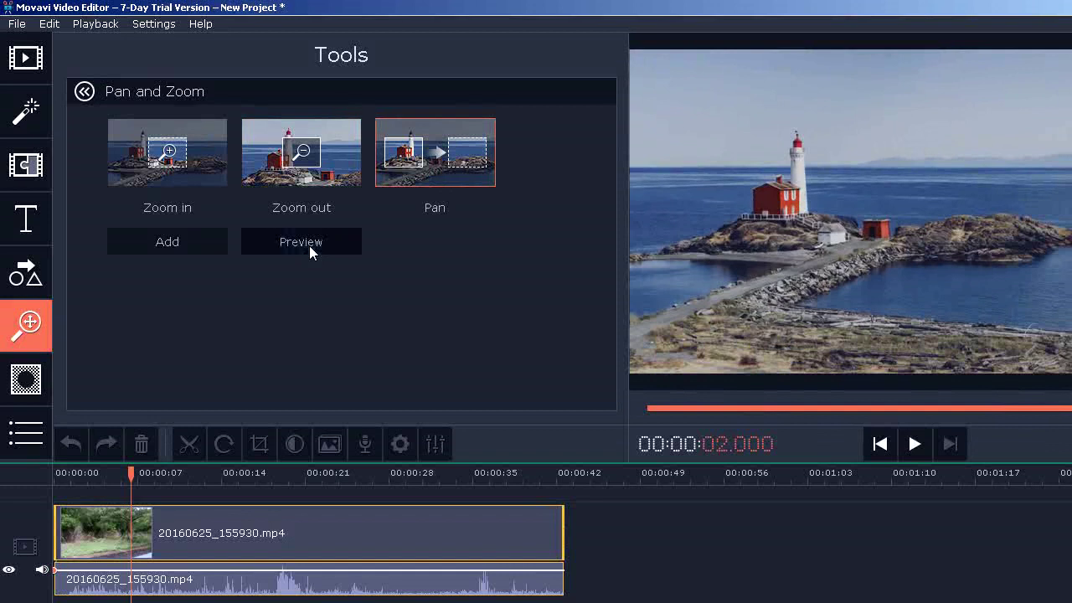
click(309, 246)
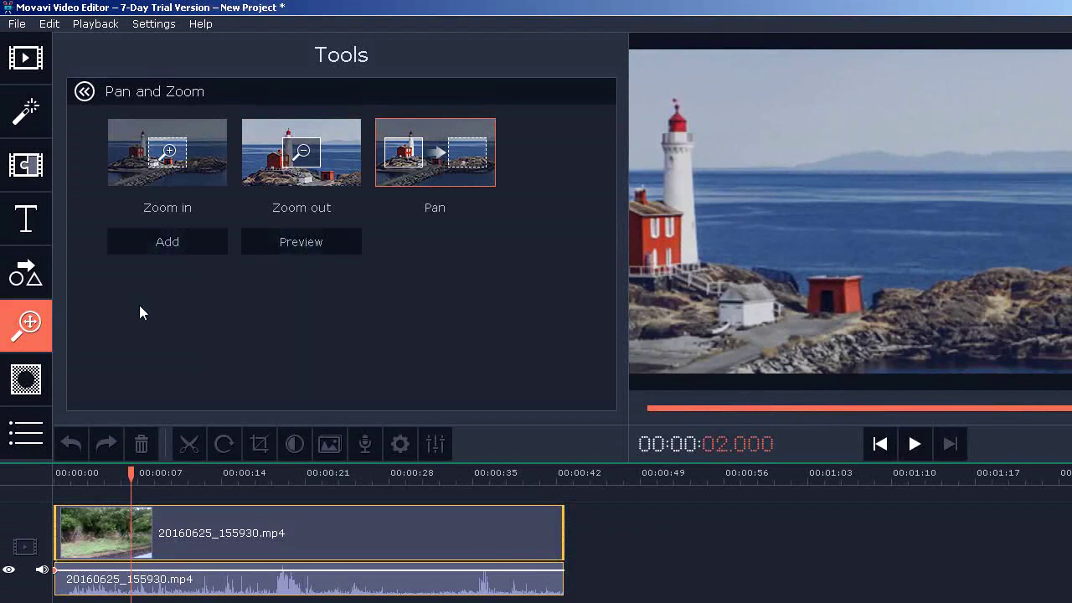
Step: Try the Highlight mask in the Highlight and Conceal tool and switch back to Conceal with a round mask shape
click(32, 385)
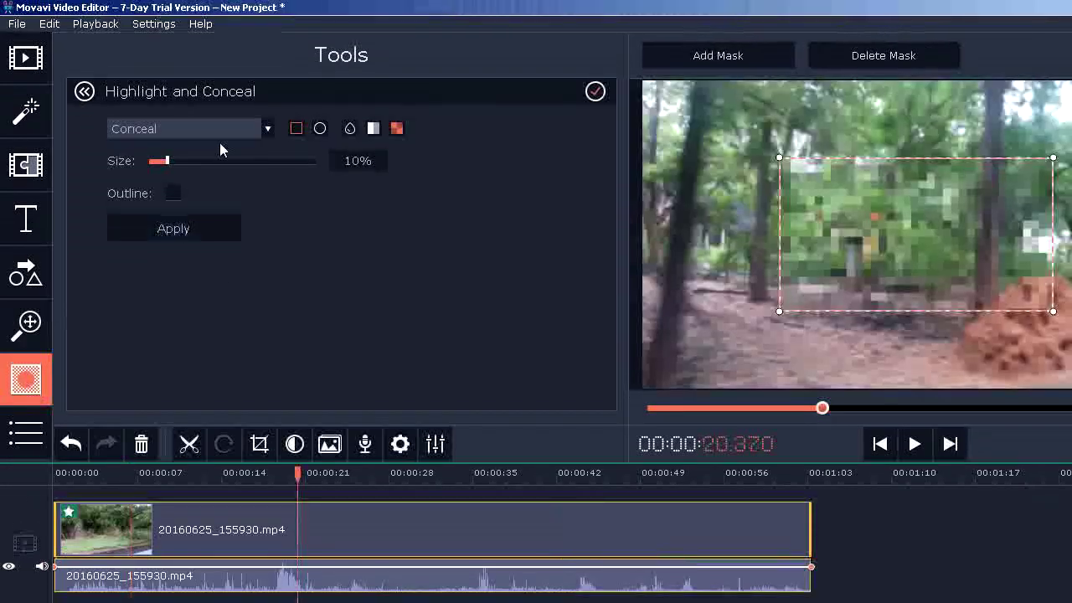
click(264, 130)
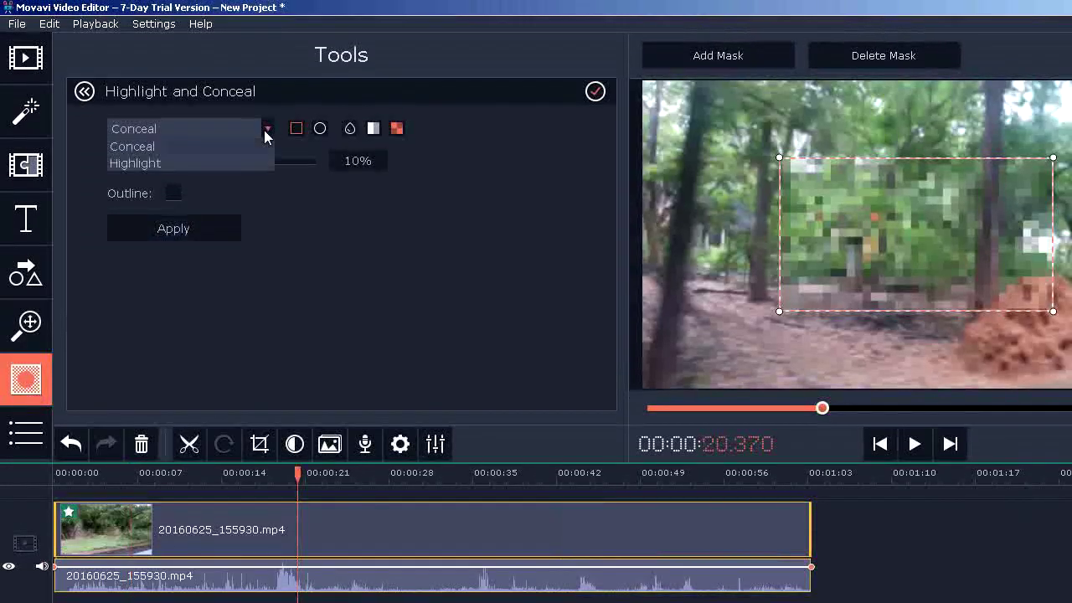
click(177, 169)
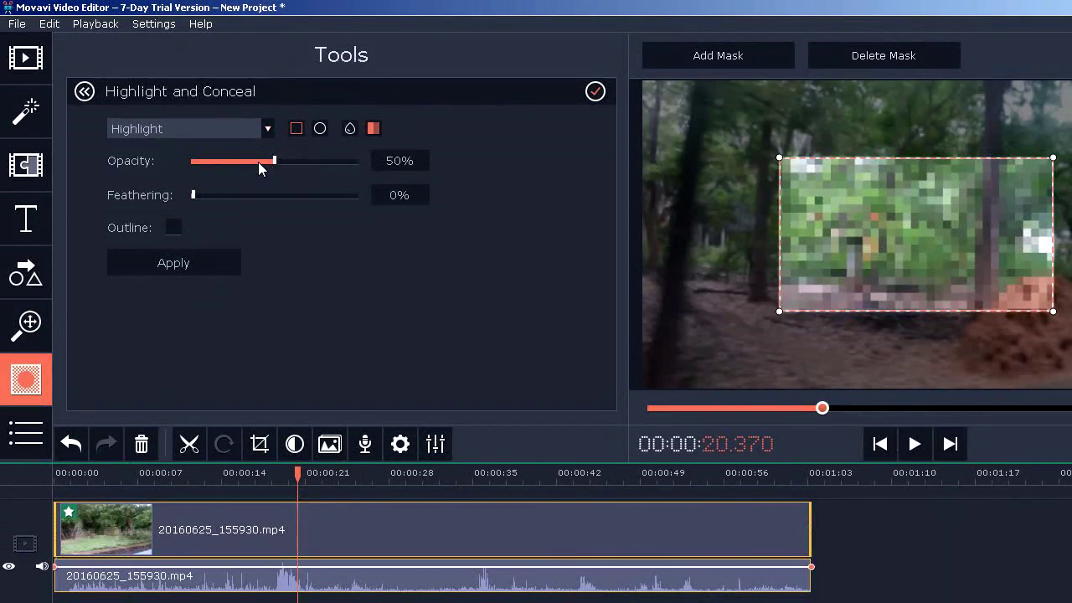
click(268, 129)
click(176, 163)
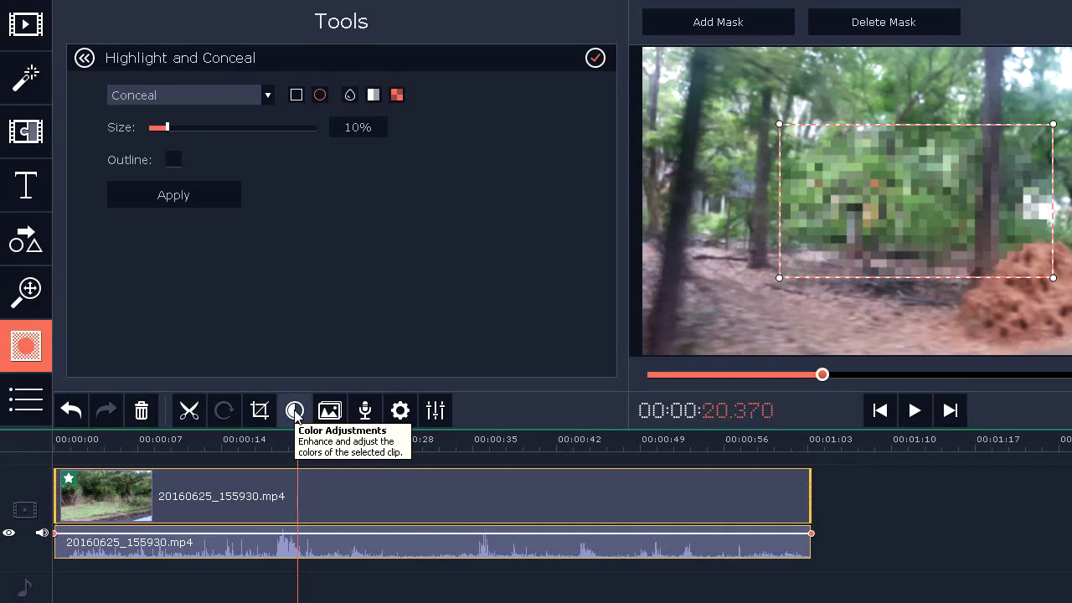
Step: Turn on Auto saturation in the clip's color adjustments and set Brightness to 86 in the manual adjustments
click(295, 410)
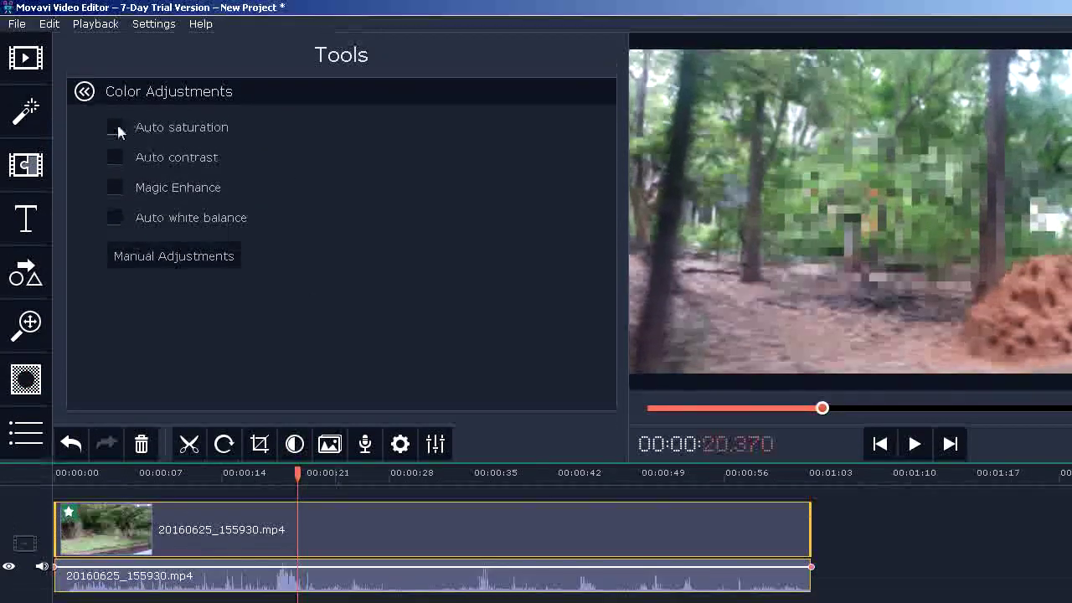
click(117, 127)
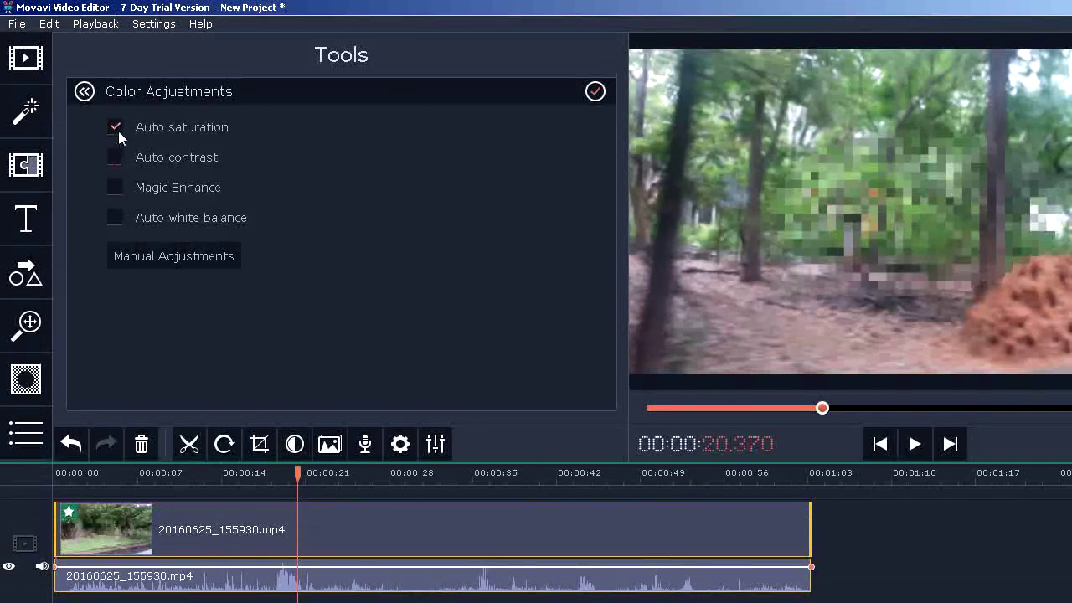
click(212, 257)
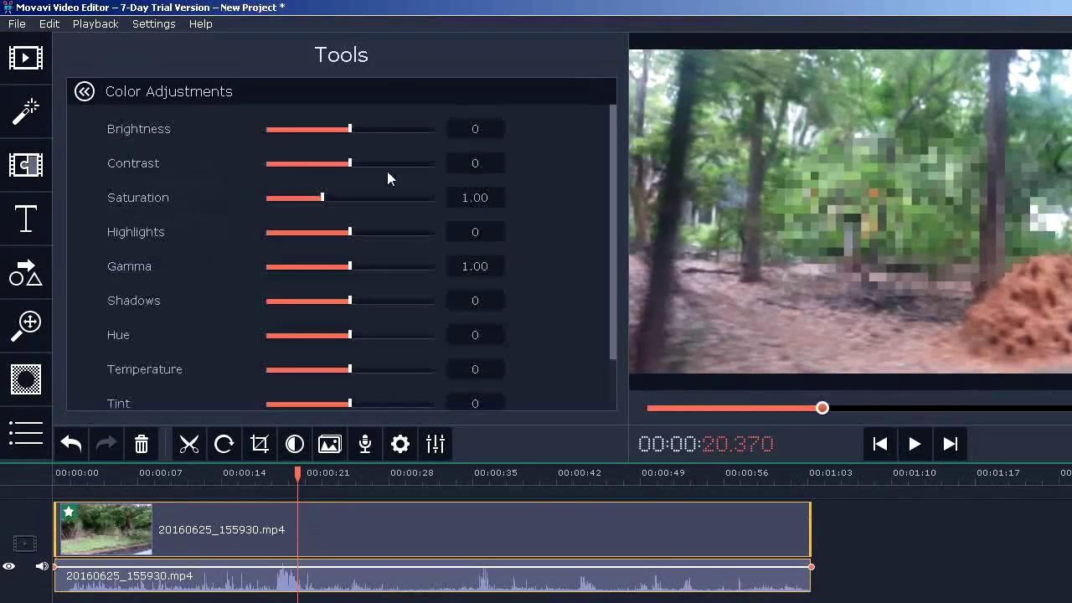
drag(350, 129, 376, 132)
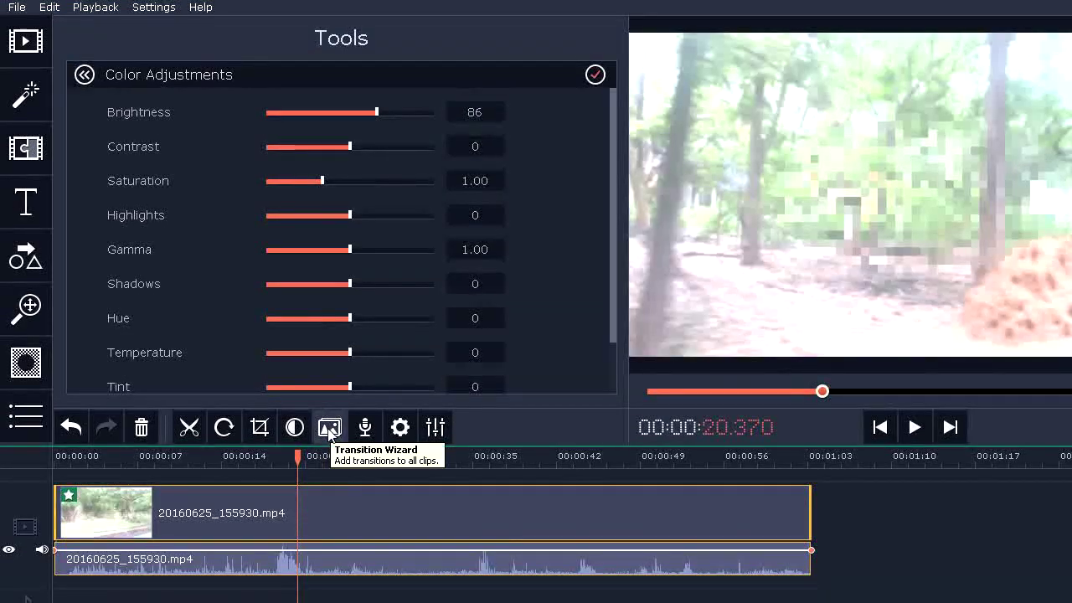
Step: Browse the transition styles offered by the Transition Wizard and close it without applying any
click(329, 428)
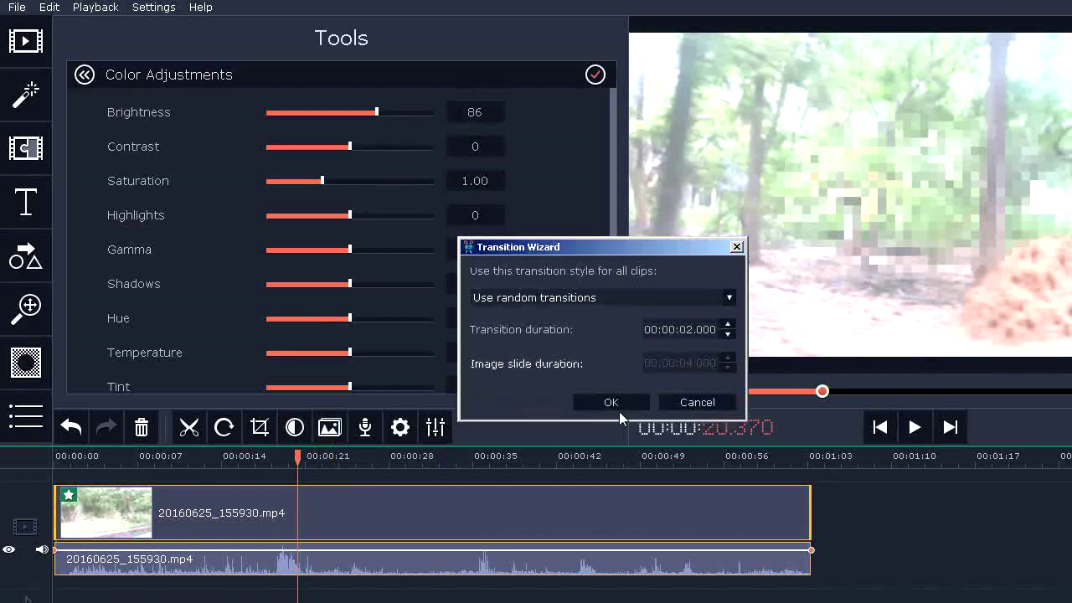
click(730, 299)
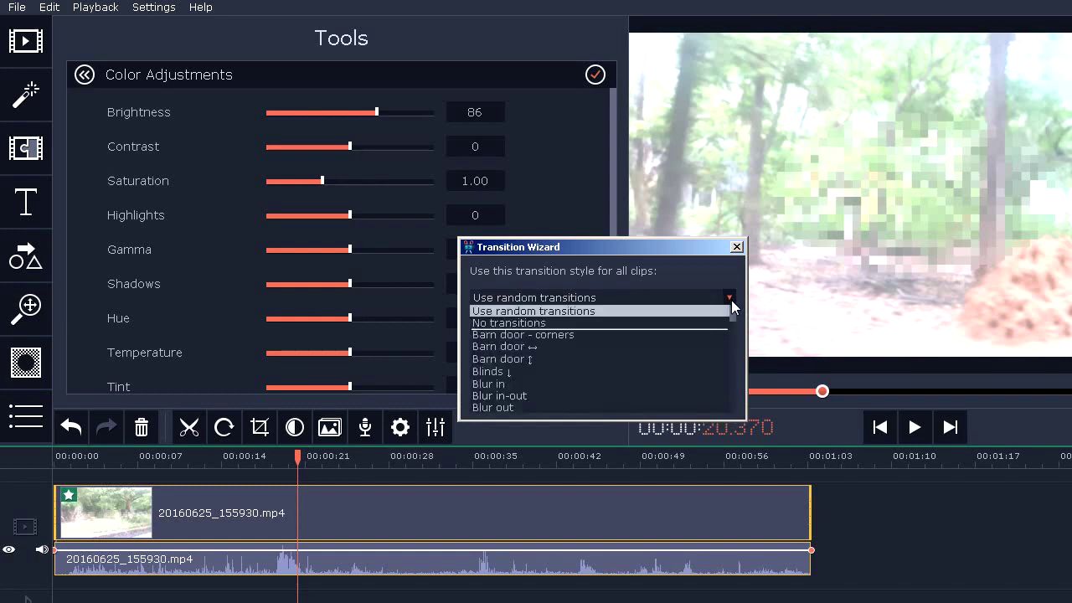
scroll(556, 330, down, 3)
scroll(556, 335, down, 6)
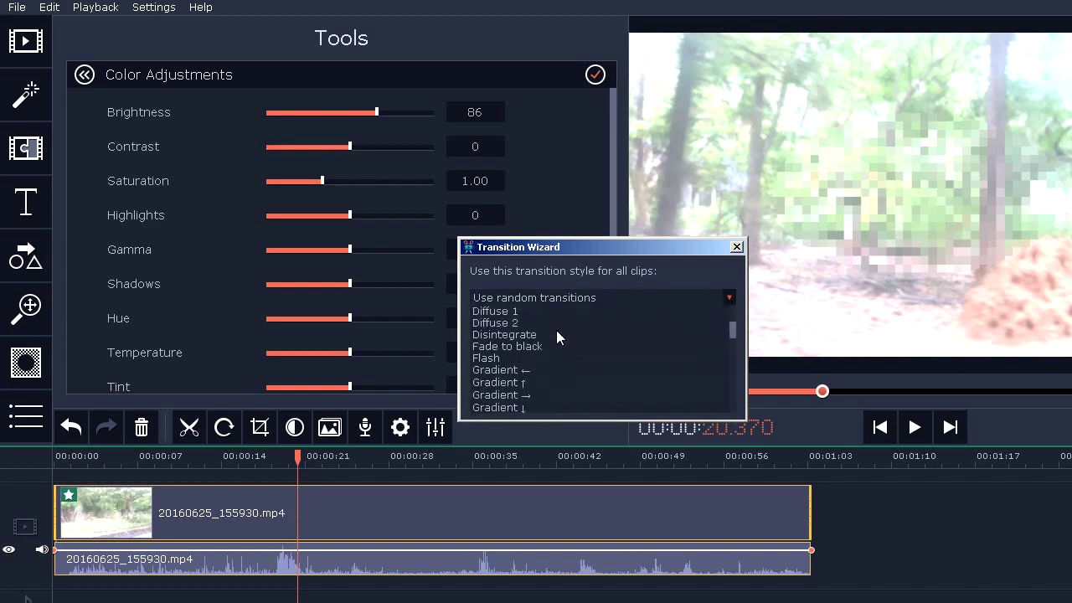
click(737, 248)
click(737, 249)
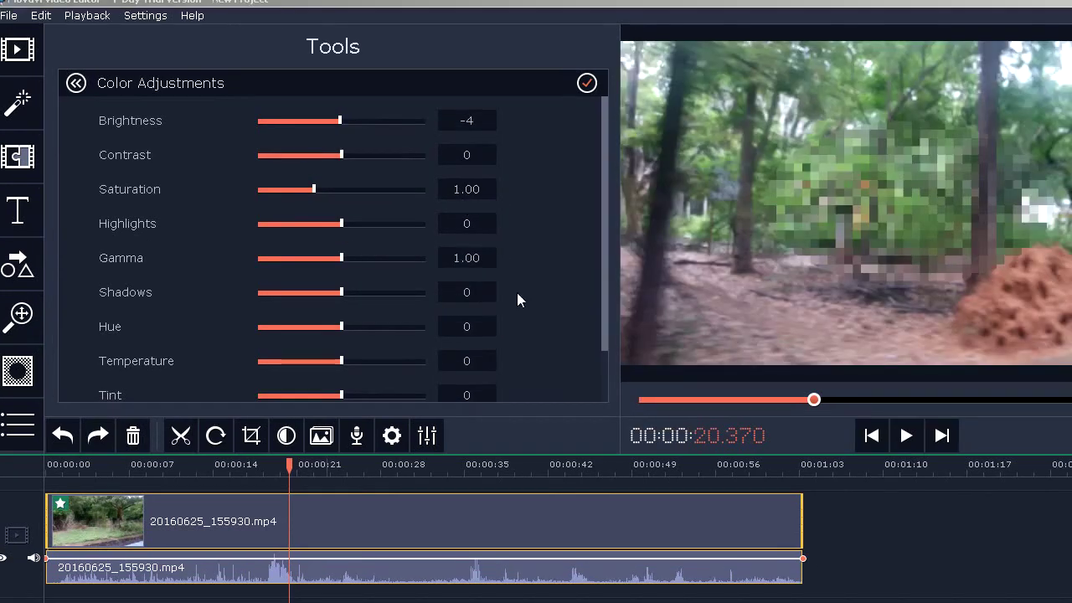
Step: View the audio recording settings and the video clip's properties
click(356, 436)
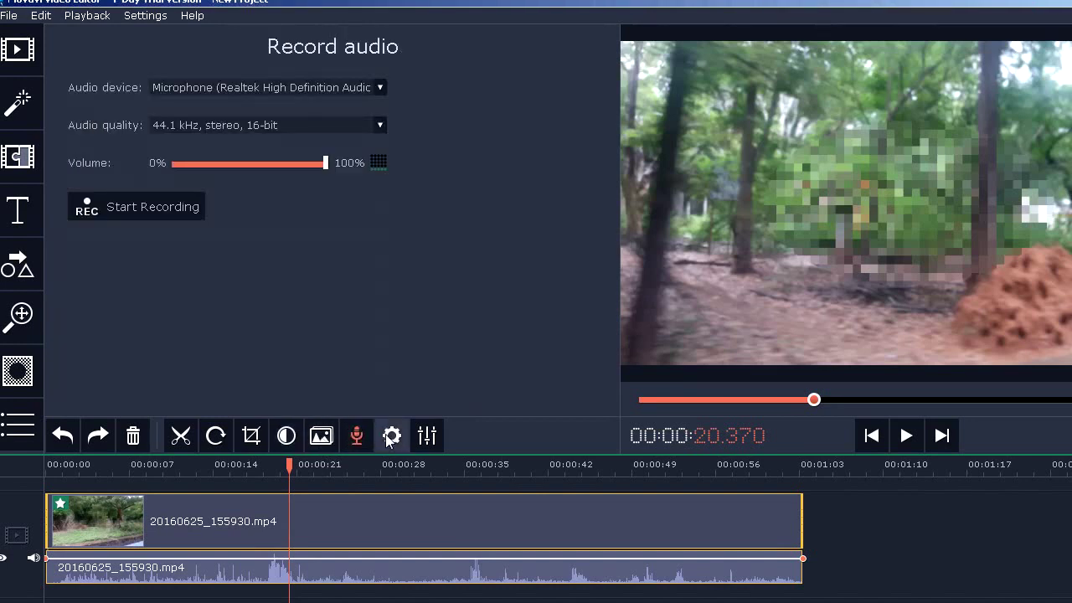
click(387, 441)
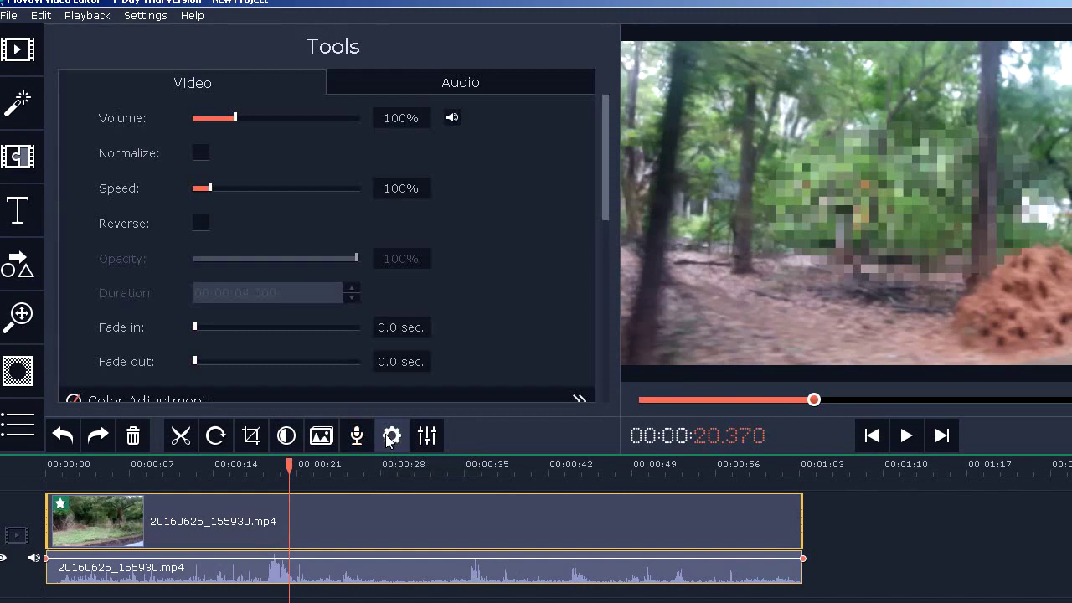